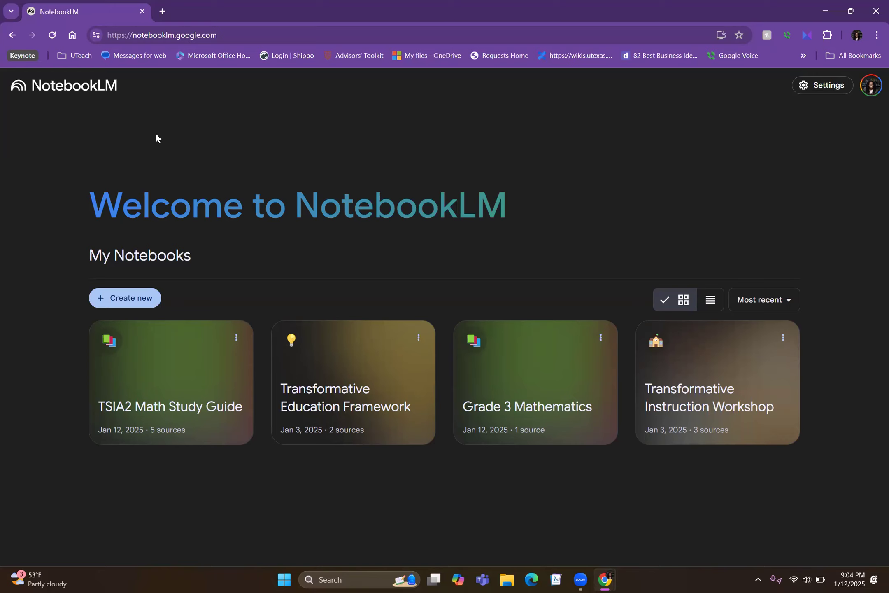
# - Create a new notebook and open a separate browser tab for finding a source
pyautogui.click(125, 297)
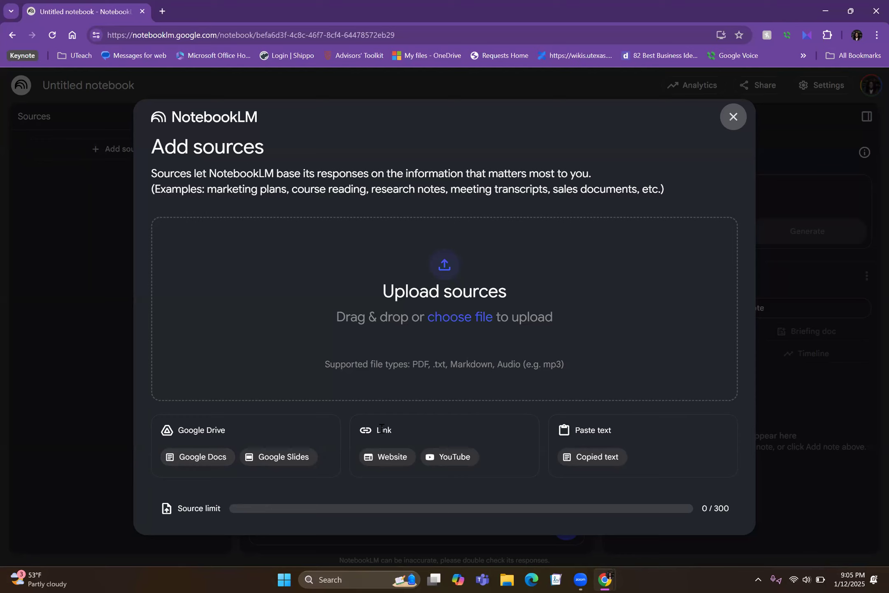
pyautogui.click(161, 11)
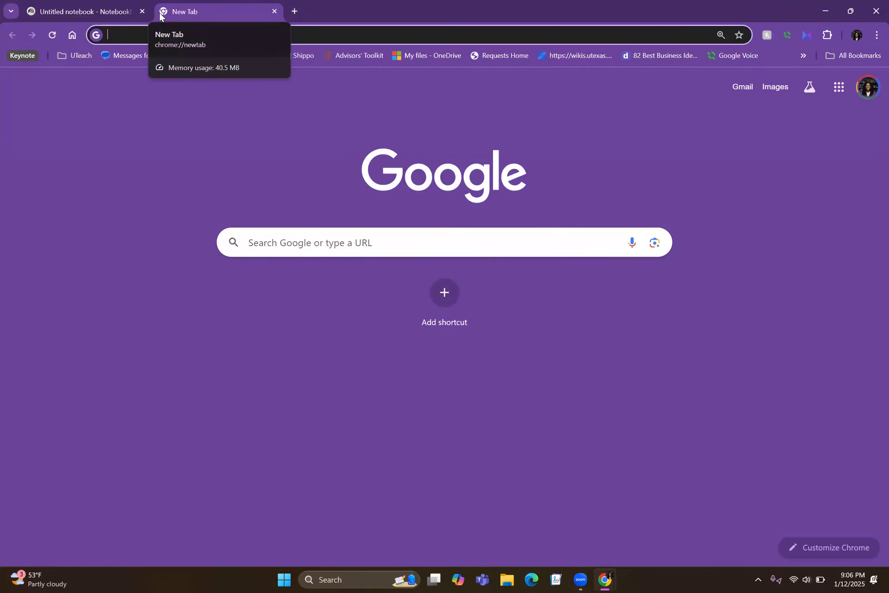
pyautogui.write('chapt')
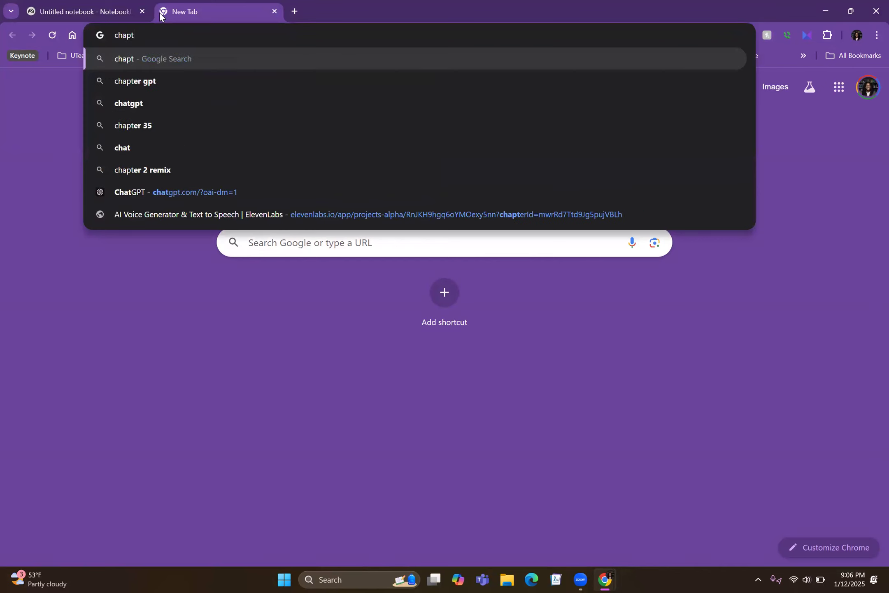
pyautogui.press('BackSpace')
pyautogui.press('BackSpace')
pyautogui.press('BackSpace')
pyautogui.press('BackSpace')
pyautogui.write('c')
pyautogui.press('BackSpace')
pyautogui.press('BackSpace')
# - Search Google for "3 grade math text book" and look through the results
pyautogui.write('3')
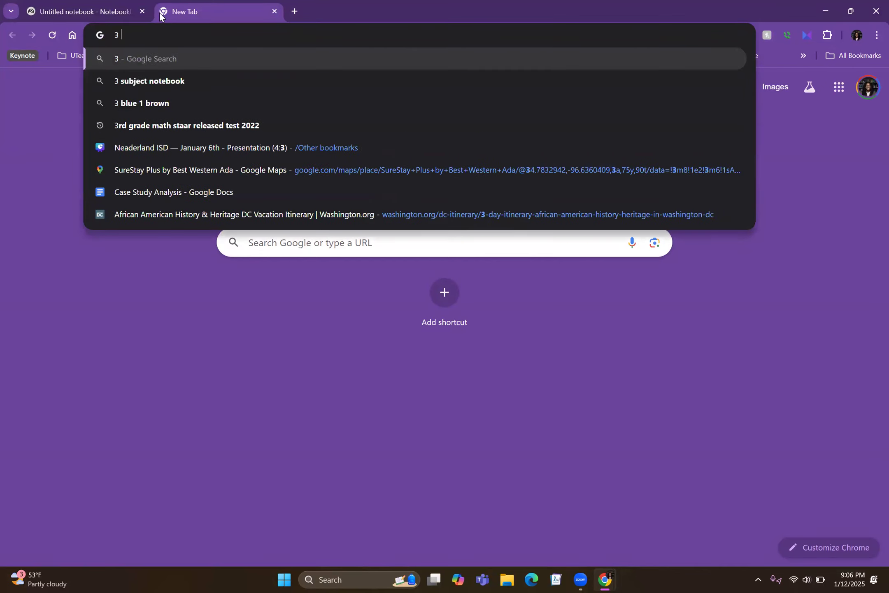
pyautogui.write(' grade math t')
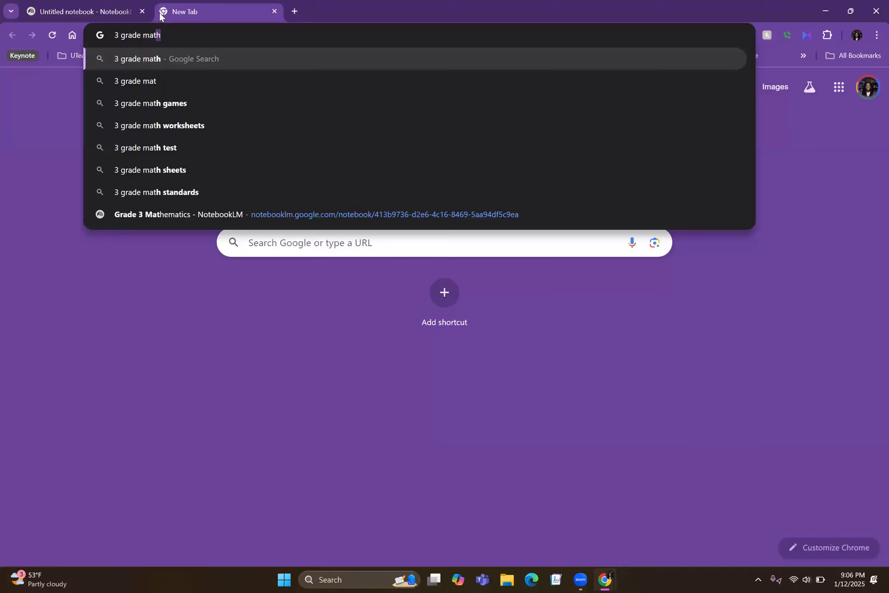
pyautogui.write('ext book')
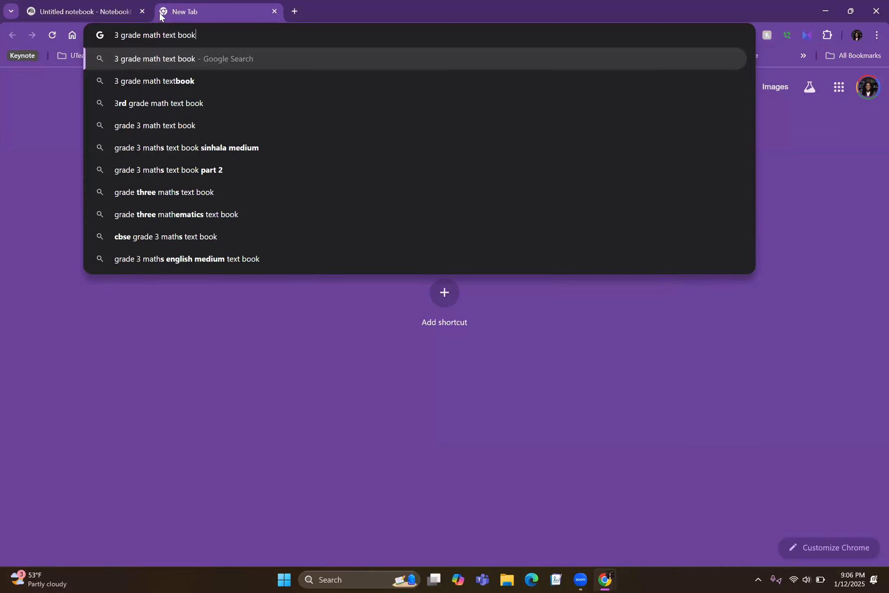
pyautogui.press('Return')
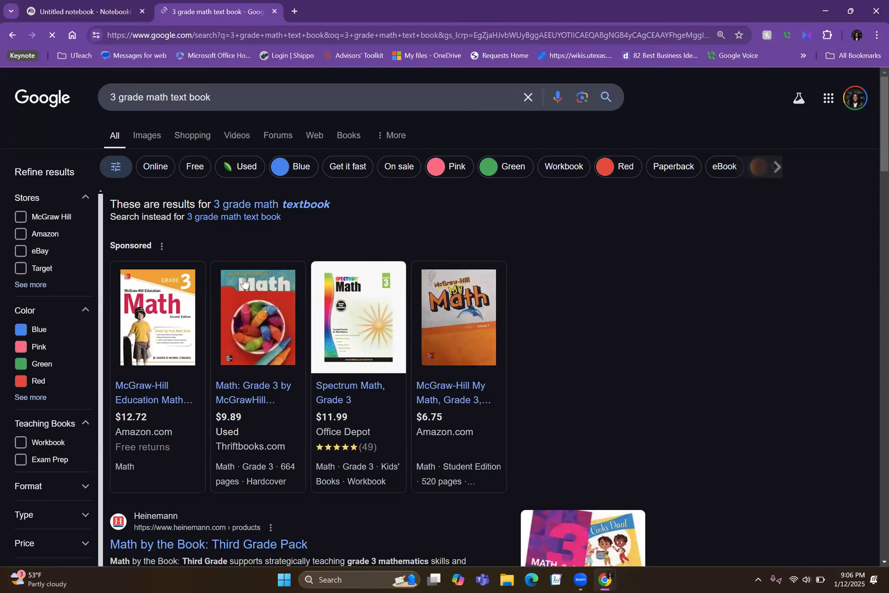
pyautogui.scroll(-1, 237, 376)
pyautogui.scroll(-5, 226, 354)
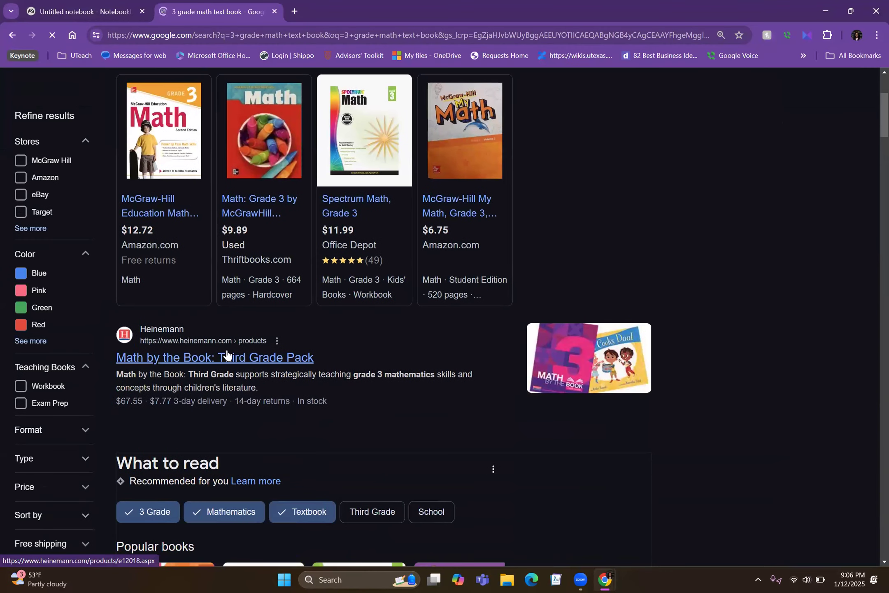
pyautogui.scroll(7, 226, 348)
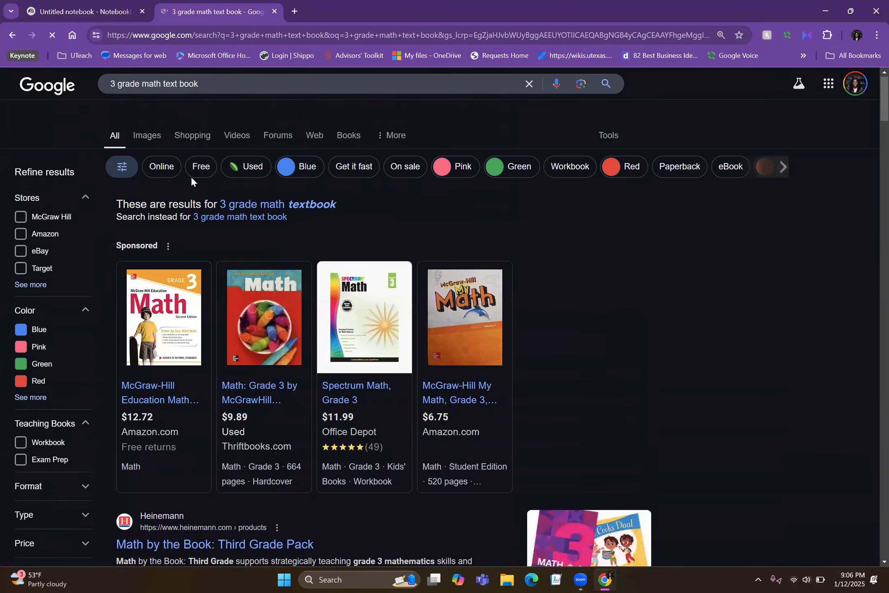
pyautogui.scroll(-20, 217, 408)
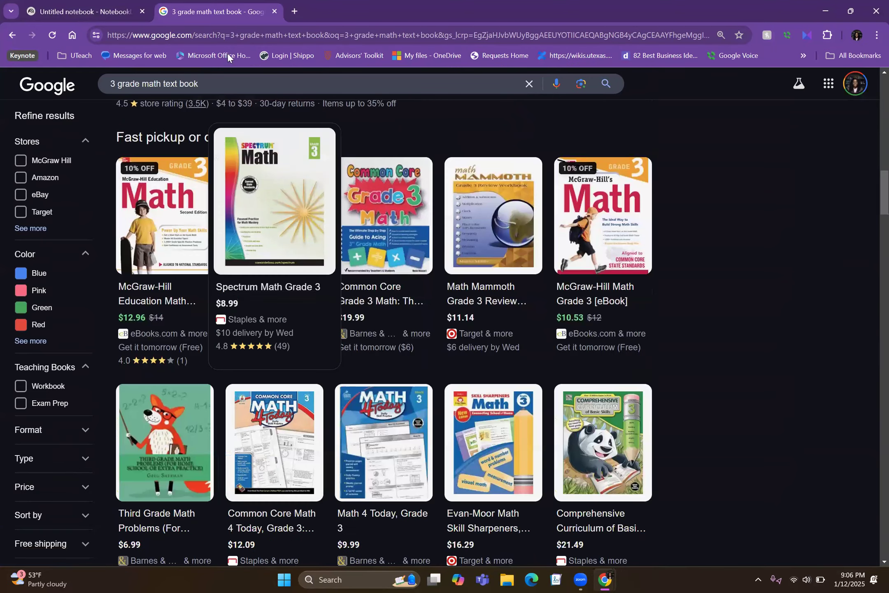
# - Refine the search to "3 grade math text book pdf" and open the "GO Math! Standards Practice Book (SE), G3" PDF from Auburn City Schools
pyautogui.click(218, 84)
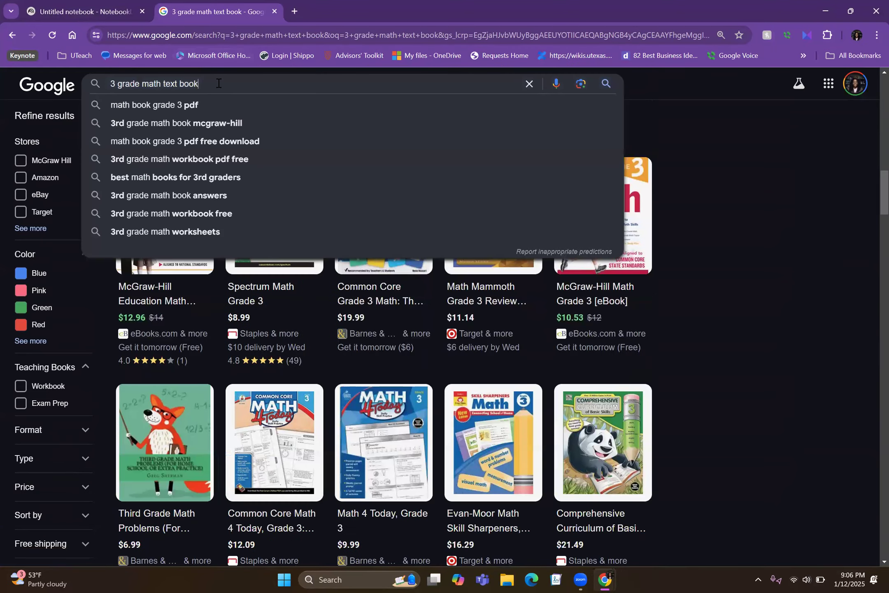
pyautogui.write('pdf')
pyautogui.press('Return')
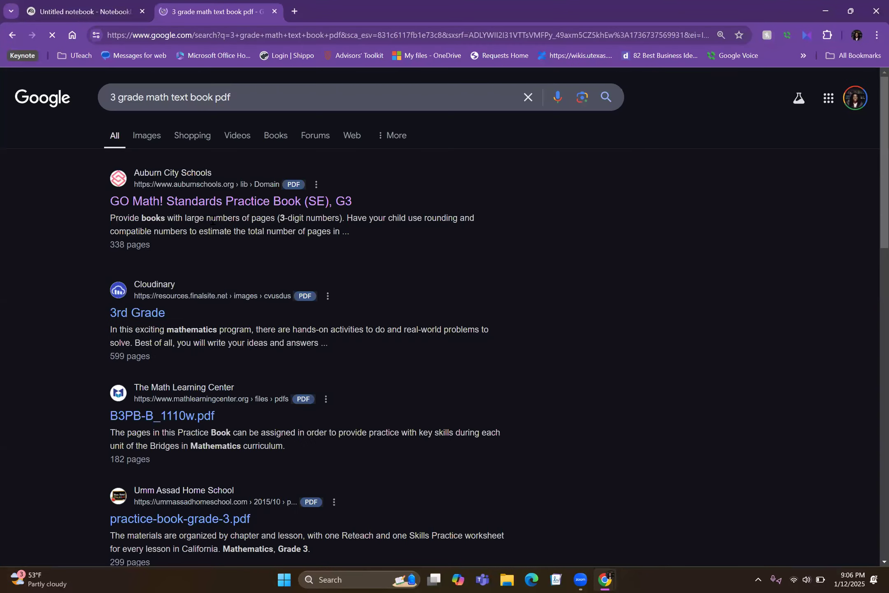
pyautogui.click(201, 206)
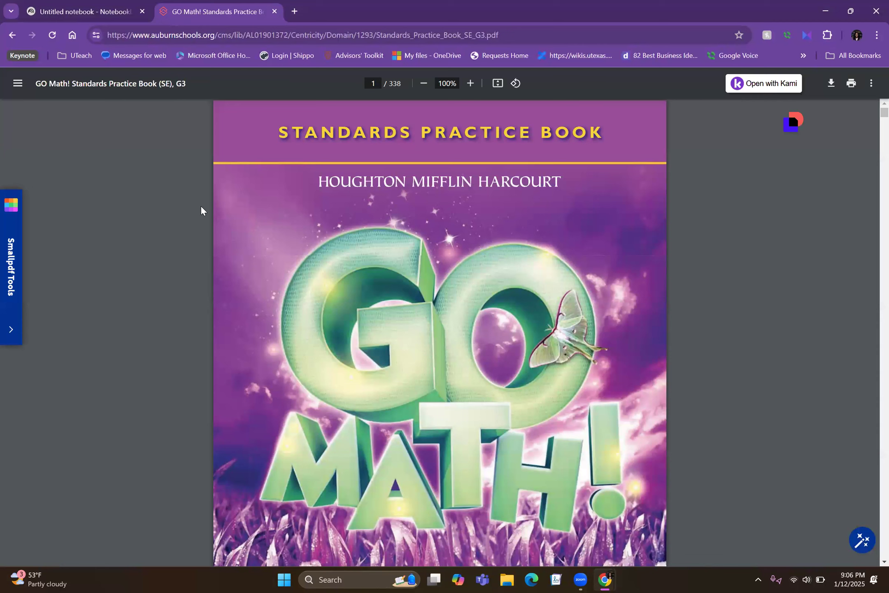
pyautogui.scroll(-2, 199, 199)
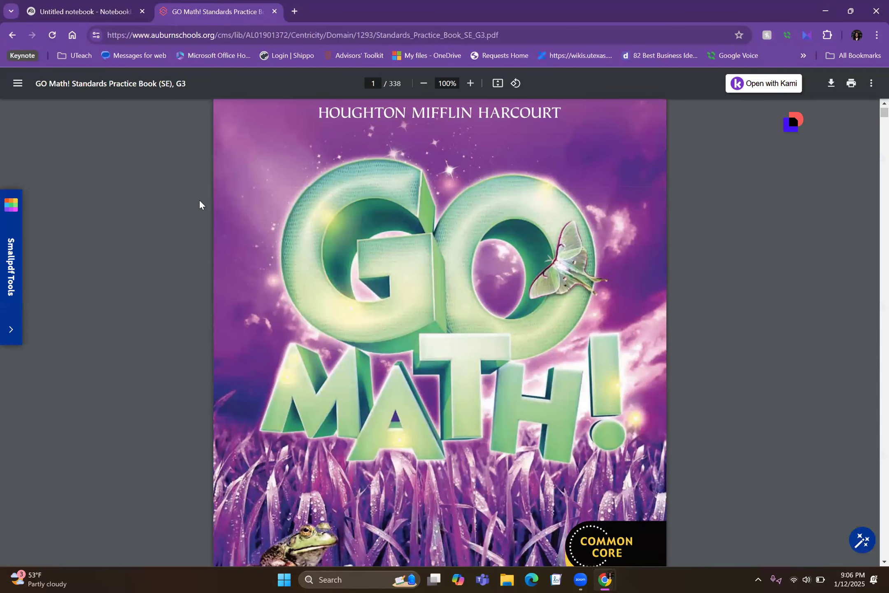
pyautogui.scroll(-4, 200, 202)
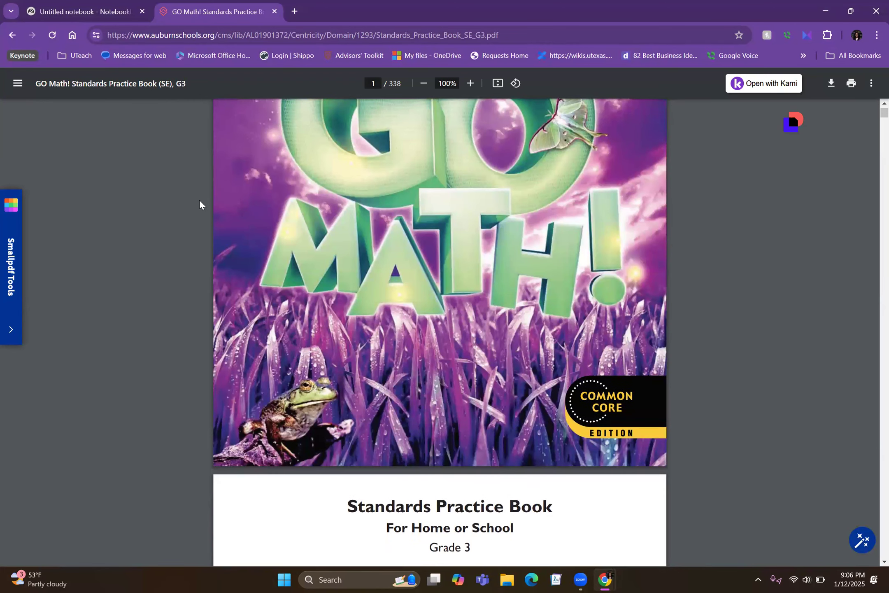
pyautogui.scroll(1, 186, 269)
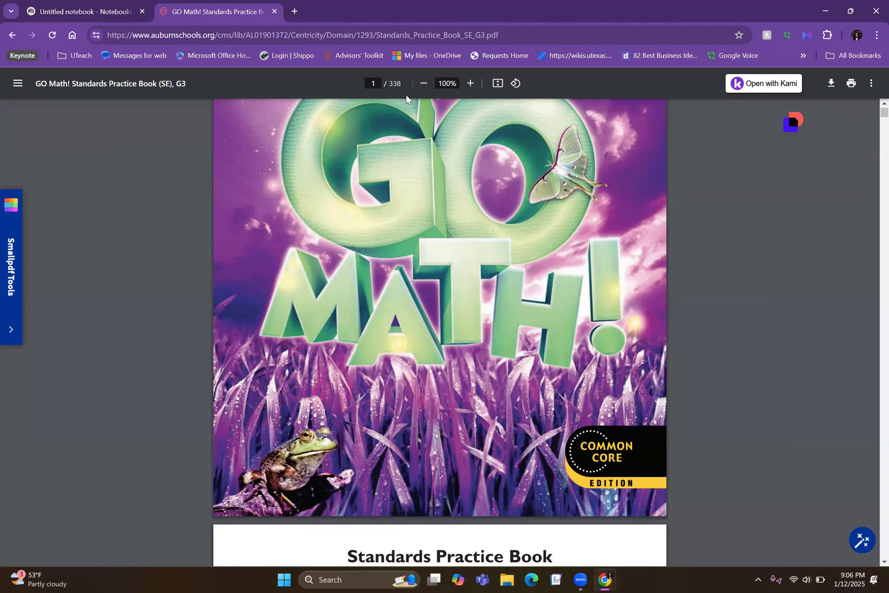
# - Copy the PDF's web address and insert it as a website source in the untitled NotebookLM notebook
pyautogui.click(359, 32)
pyautogui.hotkey('ctrl', 'c')
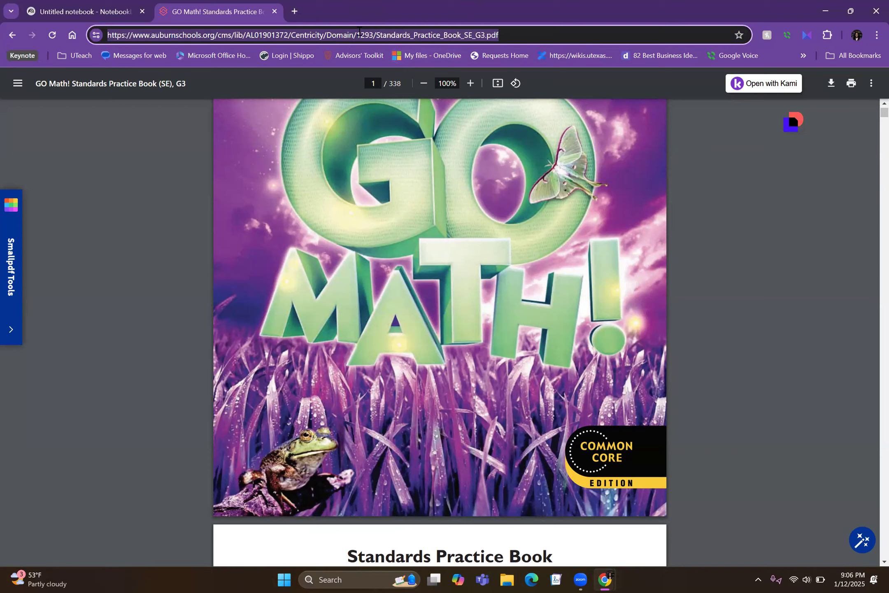
pyautogui.click(115, 11)
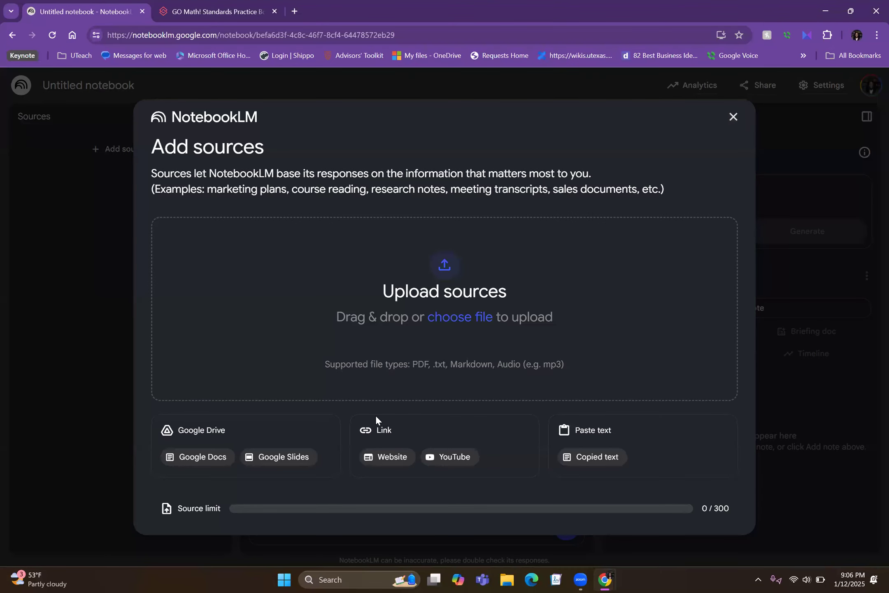
pyautogui.click(385, 456)
pyautogui.click(241, 262)
pyautogui.hotkey('ctrl', 'v')
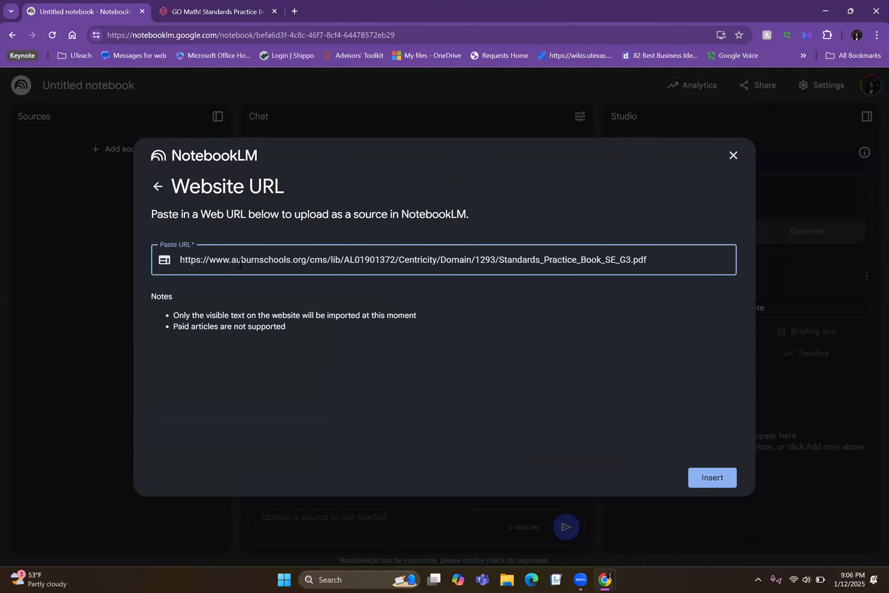
pyautogui.press('Return')
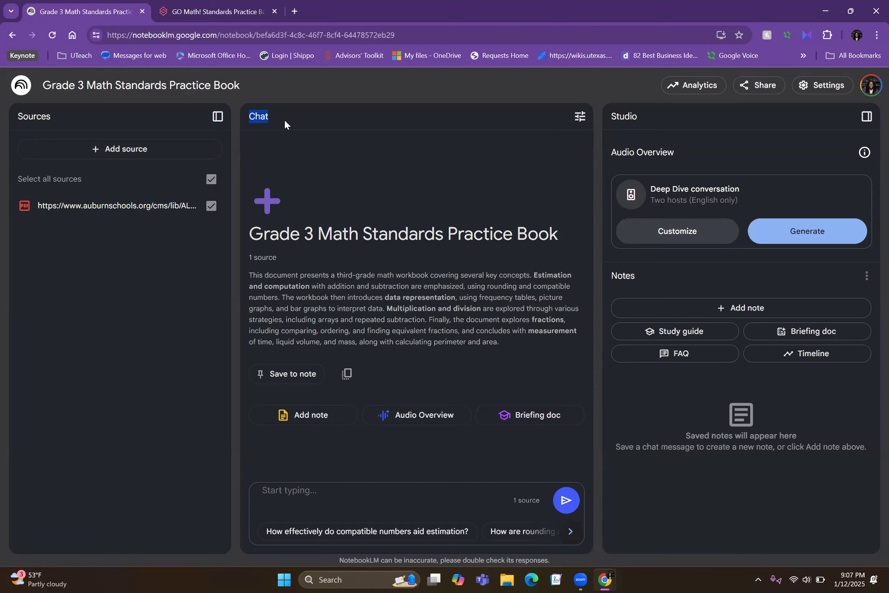
# - View the customization options for the audio overview and the notebook's sharing options, closing both without changes
pyautogui.click(310, 496)
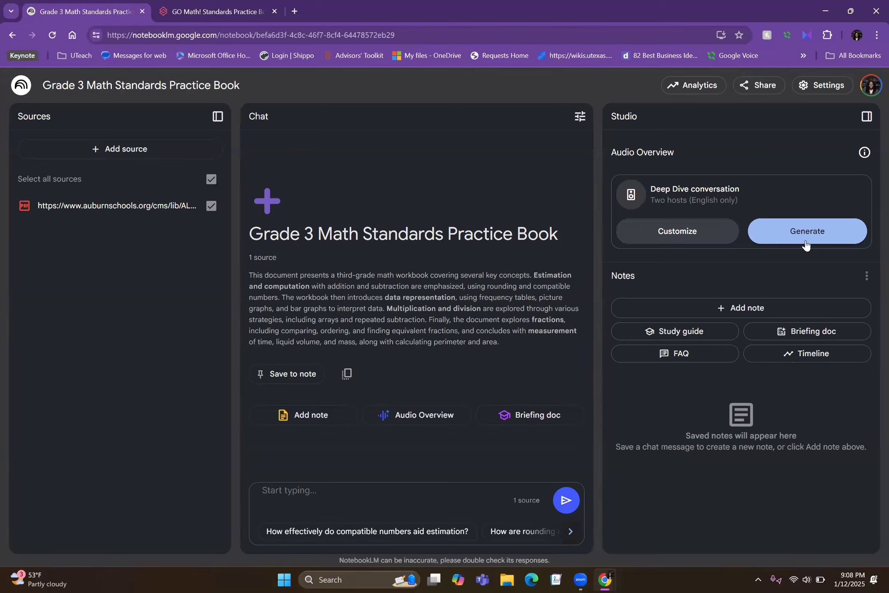
pyautogui.click(721, 230)
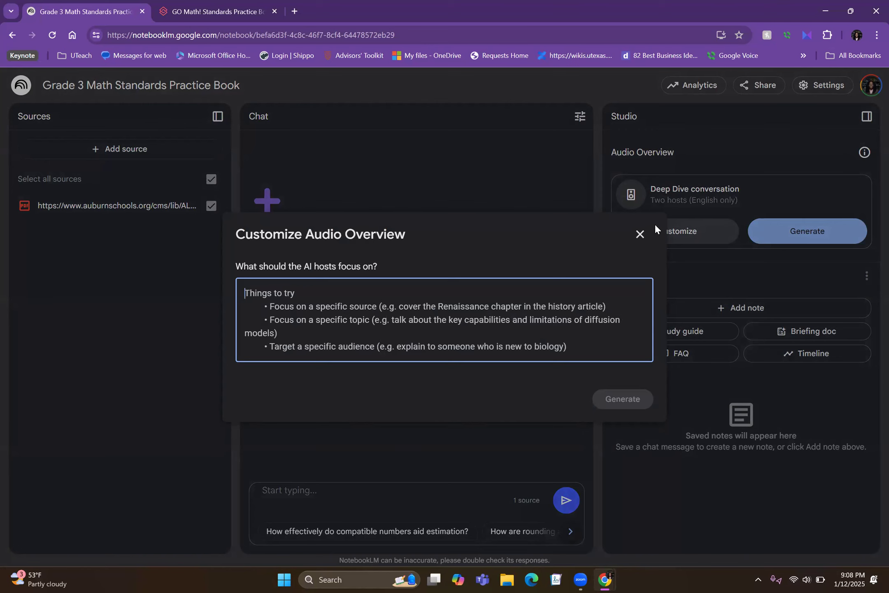
pyautogui.click(641, 234)
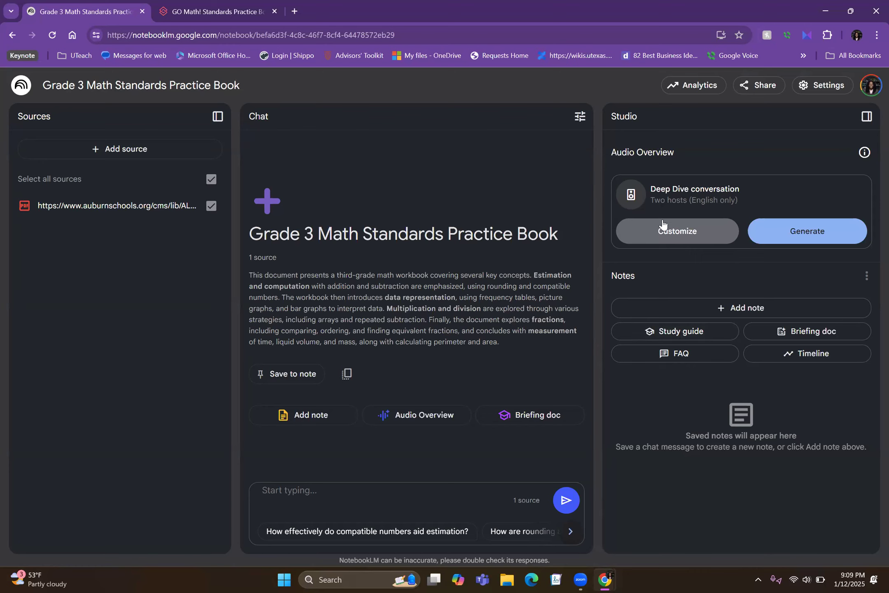
pyautogui.click(769, 90)
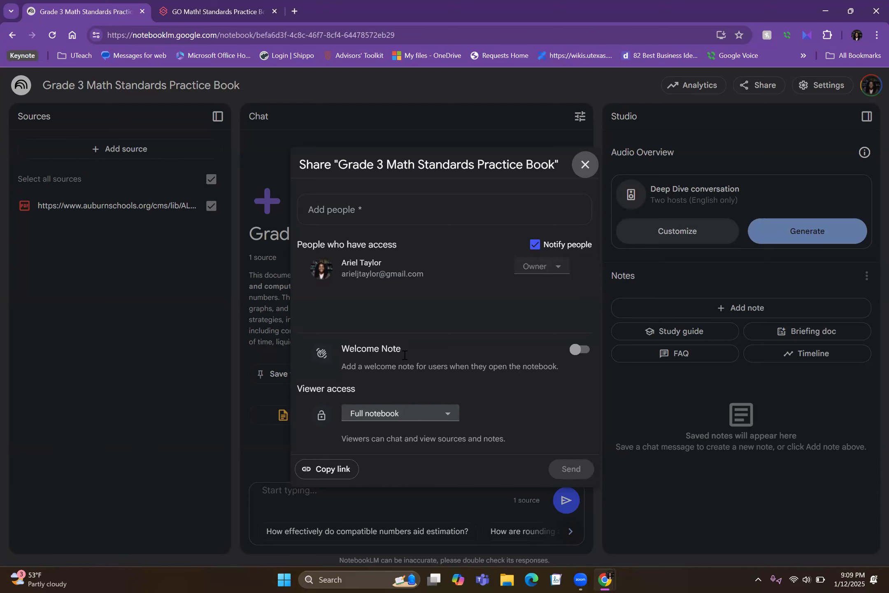
pyautogui.click(587, 165)
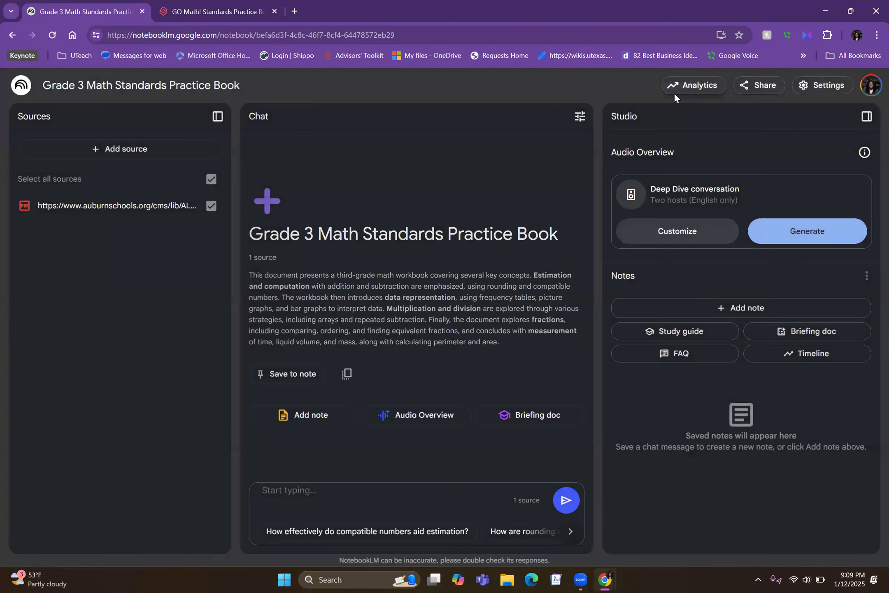
# - View the notebook's analytics, close them, and check the settings options
pyautogui.click(688, 85)
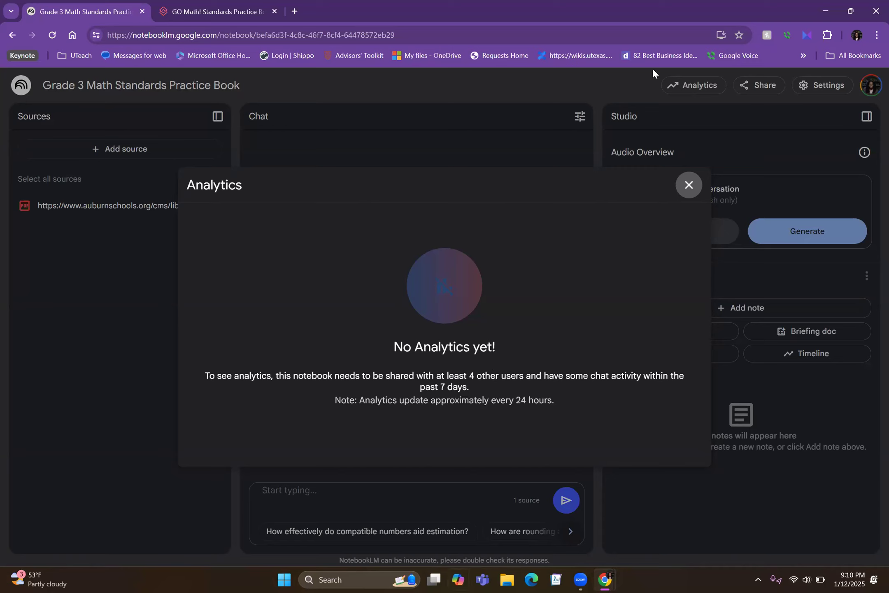
pyautogui.click(688, 185)
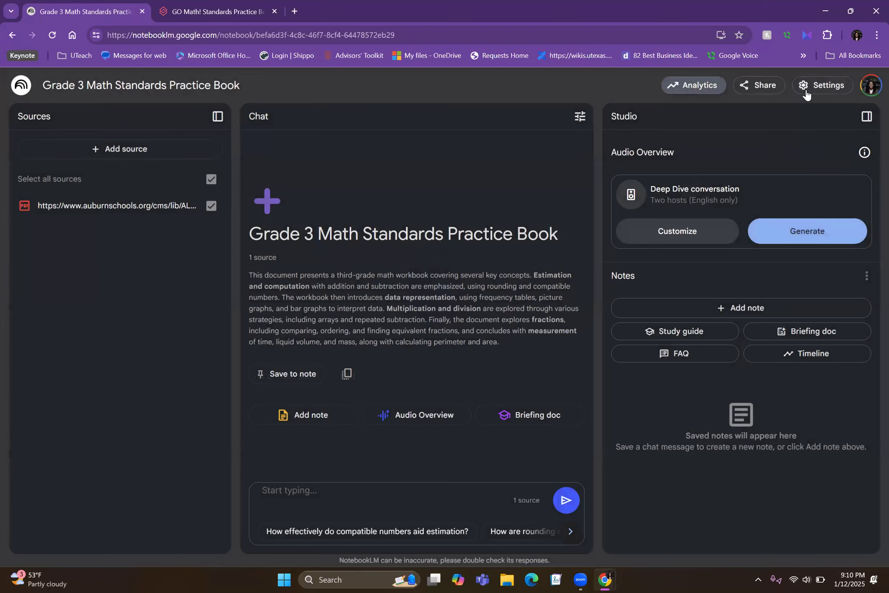
pyautogui.click(807, 90)
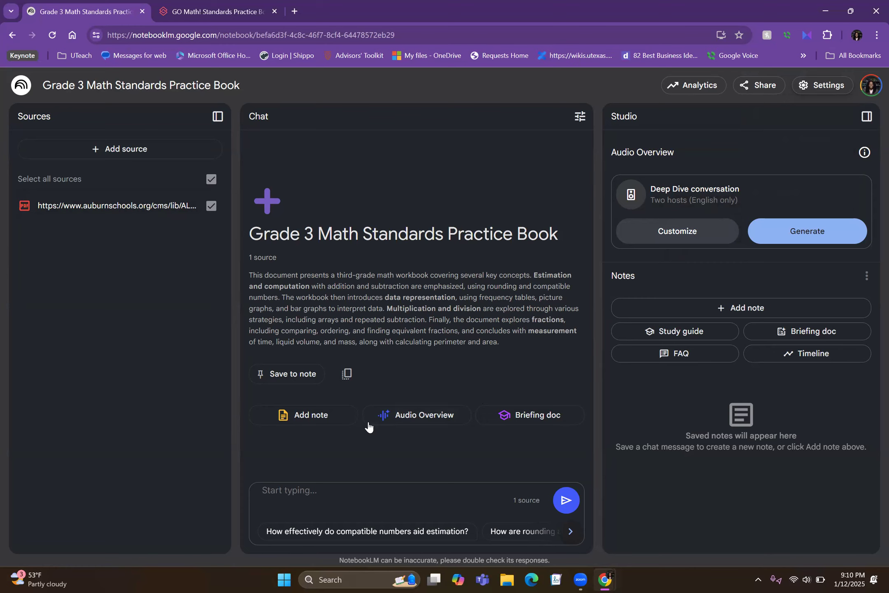
# - Ask the notebook chat "What is divison"
pyautogui.click(307, 492)
pyautogui.write('What ')
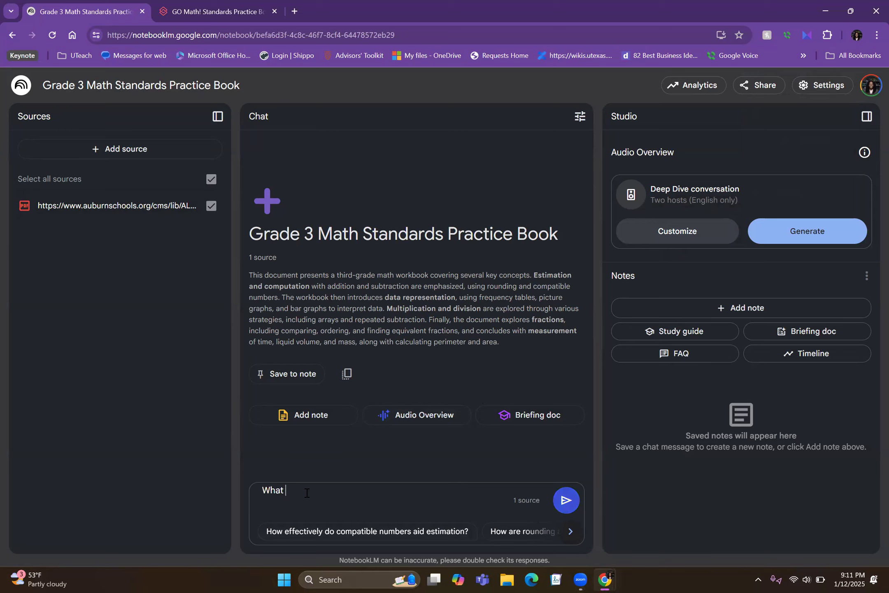
pyautogui.write('is divison')
pyautogui.press('Return')
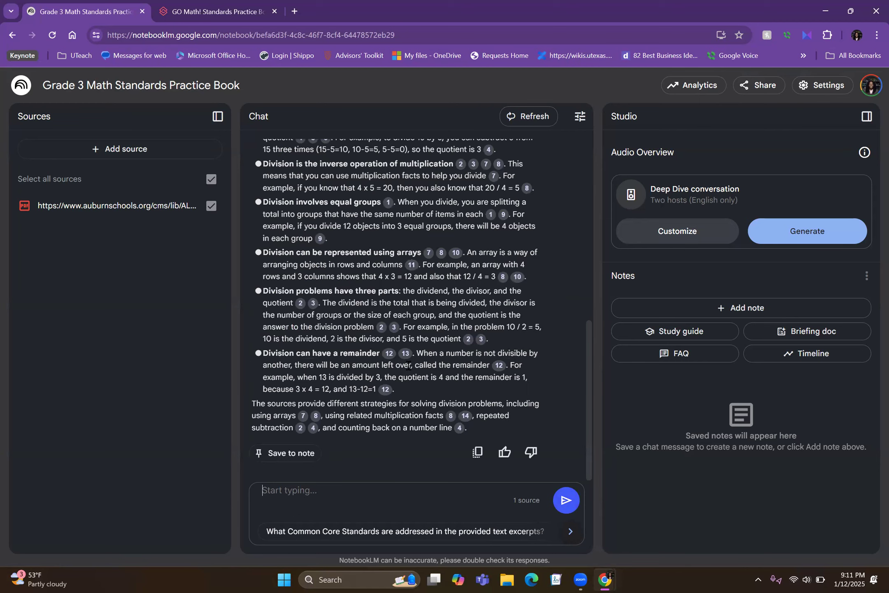
# - Preview citation 1 in the opening sentence of the chat answer about division and open its cited source
pyautogui.scroll(4, 408, 365)
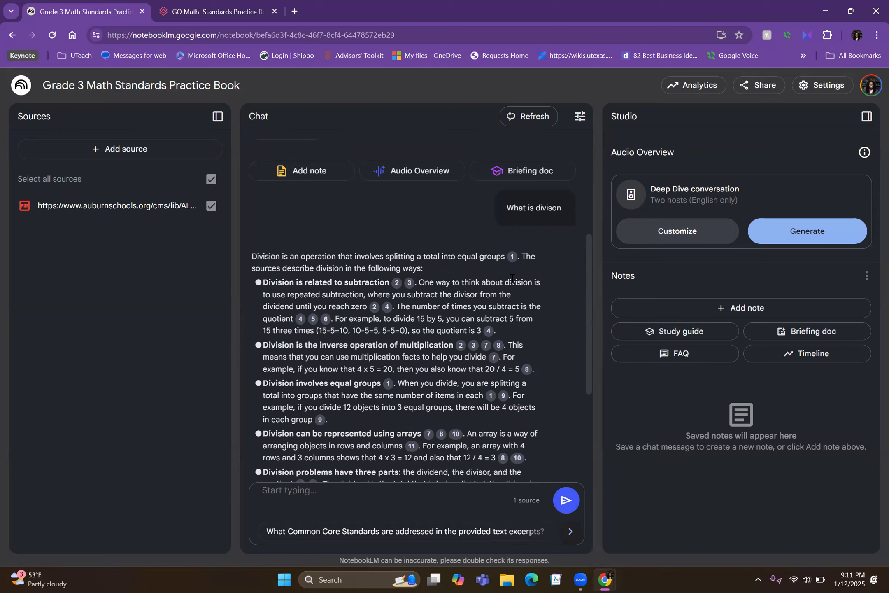
pyautogui.moveTo(512, 260)
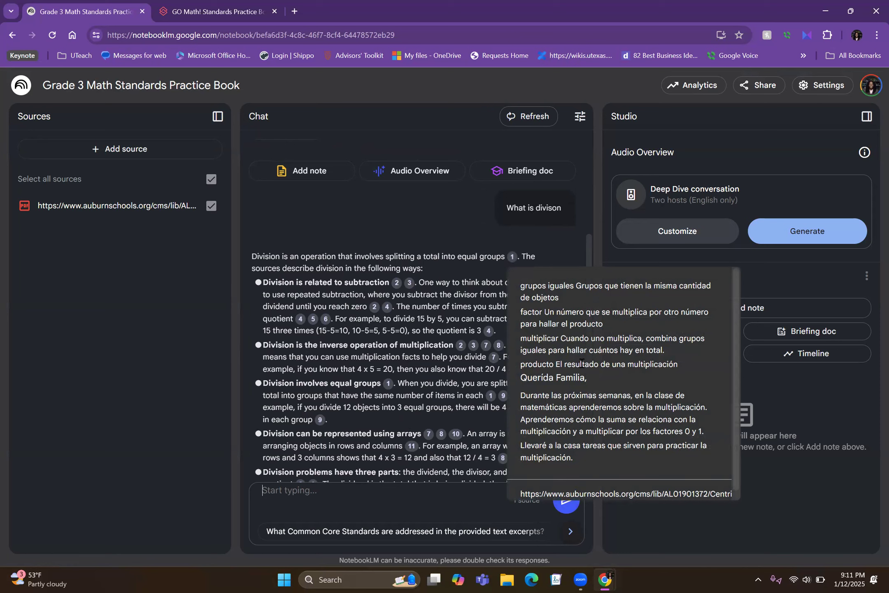
pyautogui.scroll(-1, 578, 371)
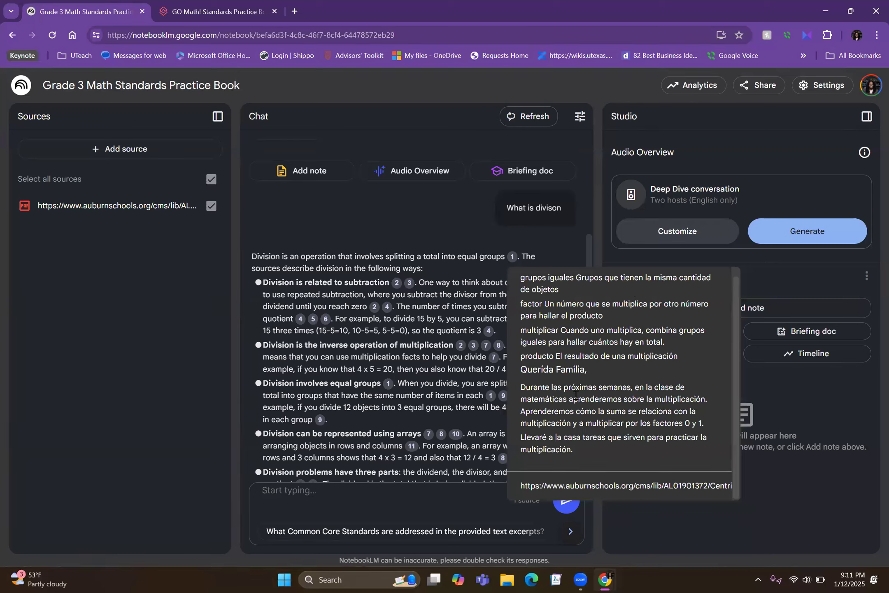
pyautogui.scroll(1, 576, 394)
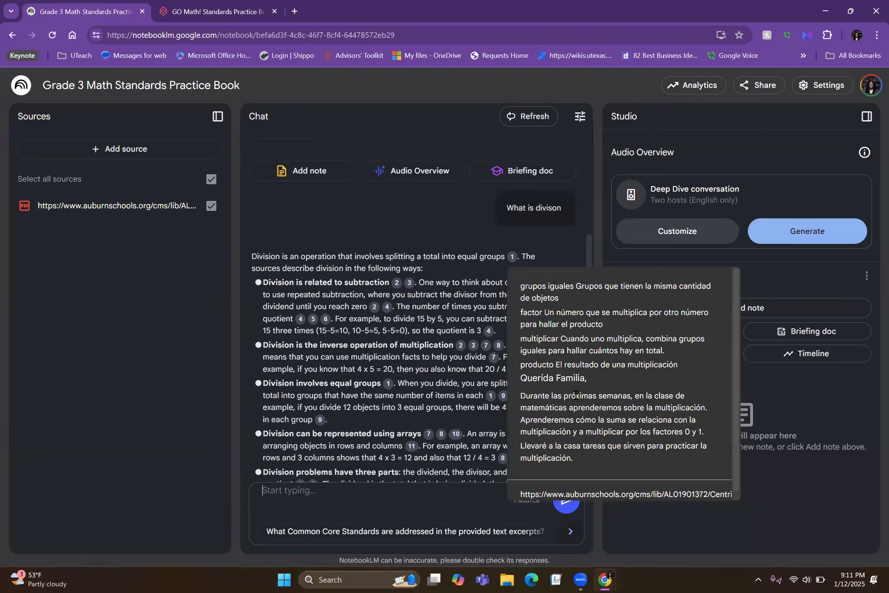
pyautogui.click(513, 258)
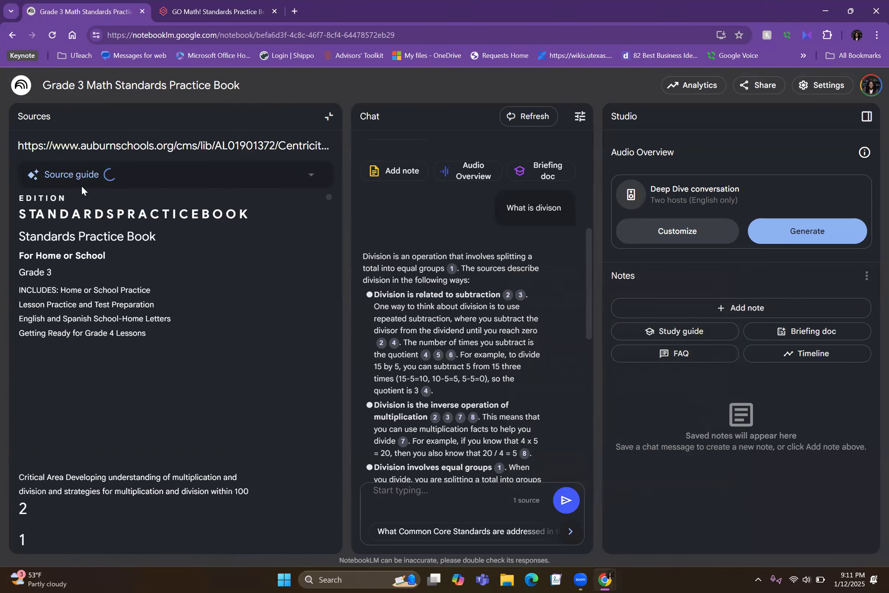
# - Examine the highlighted passage cited for the division answer and the text around it in the opened source
pyautogui.scroll(-3, 122, 406)
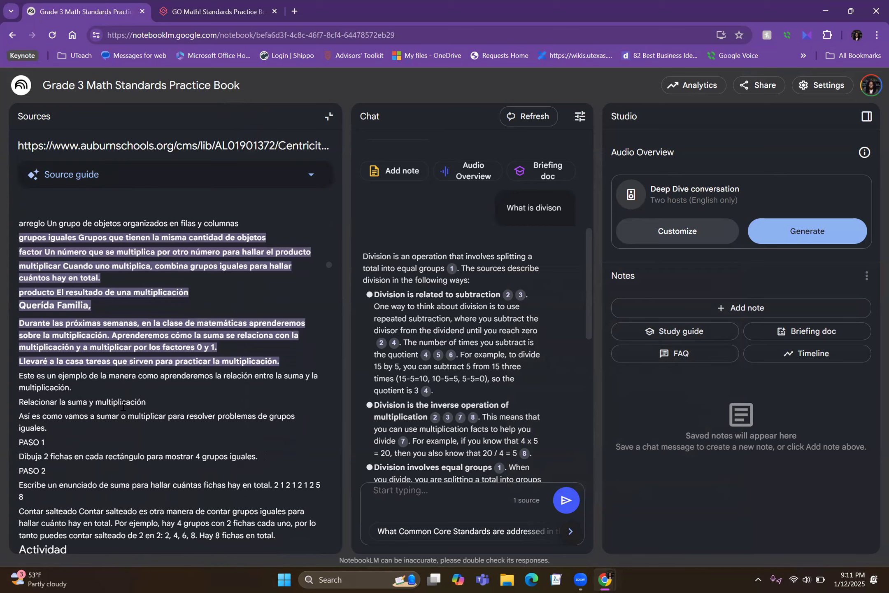
pyautogui.scroll(3, 122, 406)
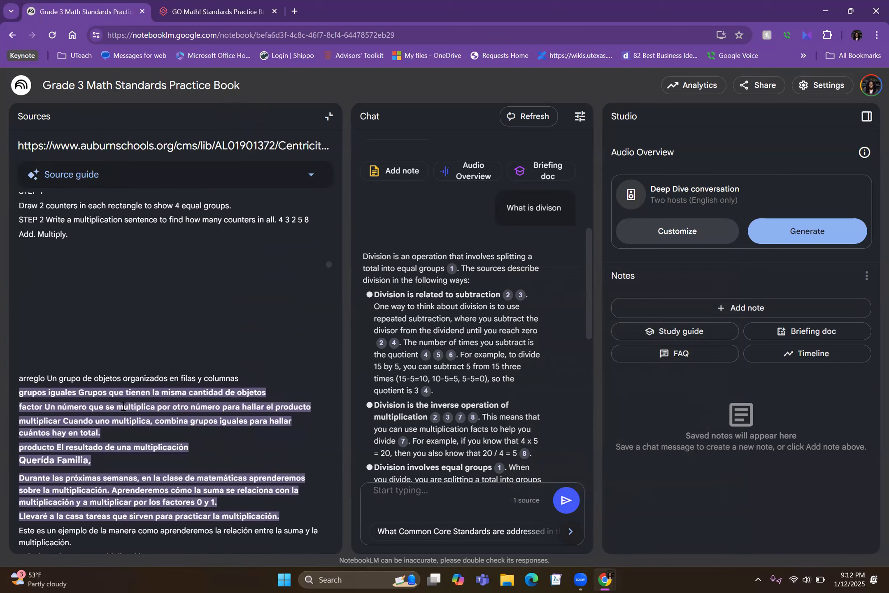
pyautogui.scroll(-3, 123, 407)
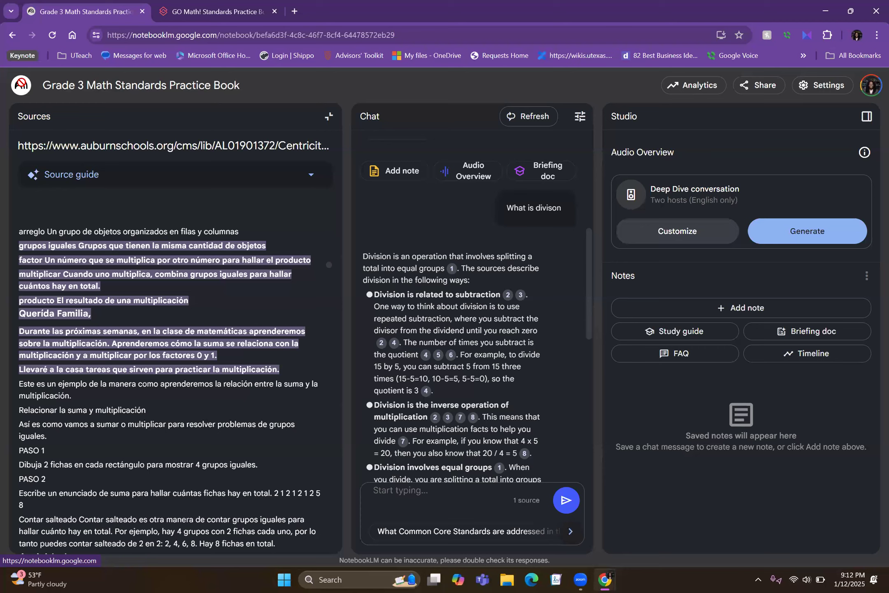
# - Switch to the Grade 3 Mathematics notebook and ask its chat "What is division"
pyautogui.click(22, 89)
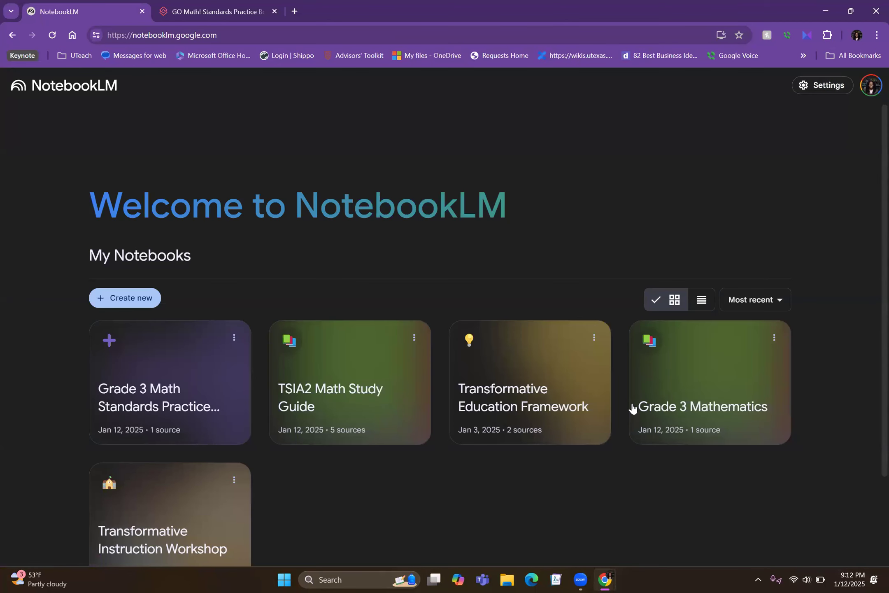
pyautogui.click(714, 384)
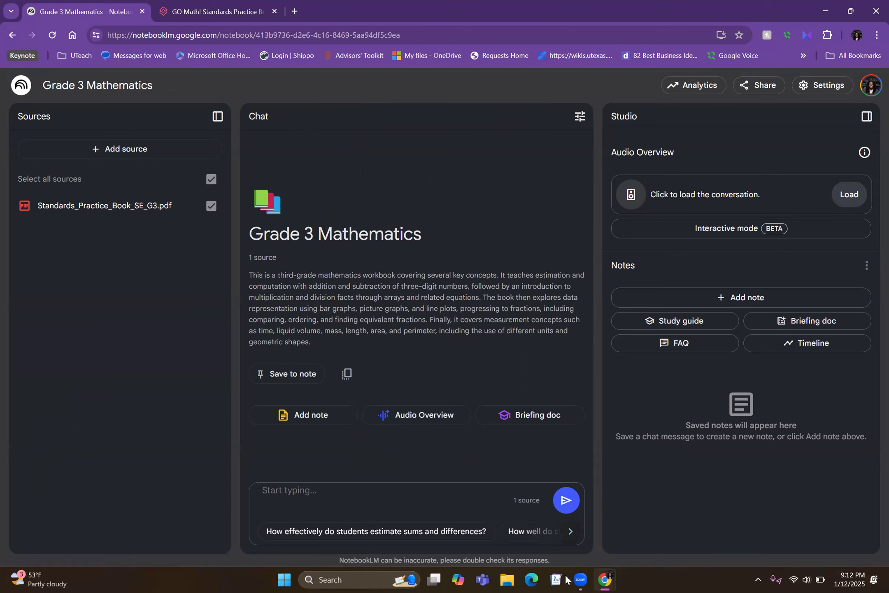
pyautogui.click(388, 491)
pyautogui.write('What')
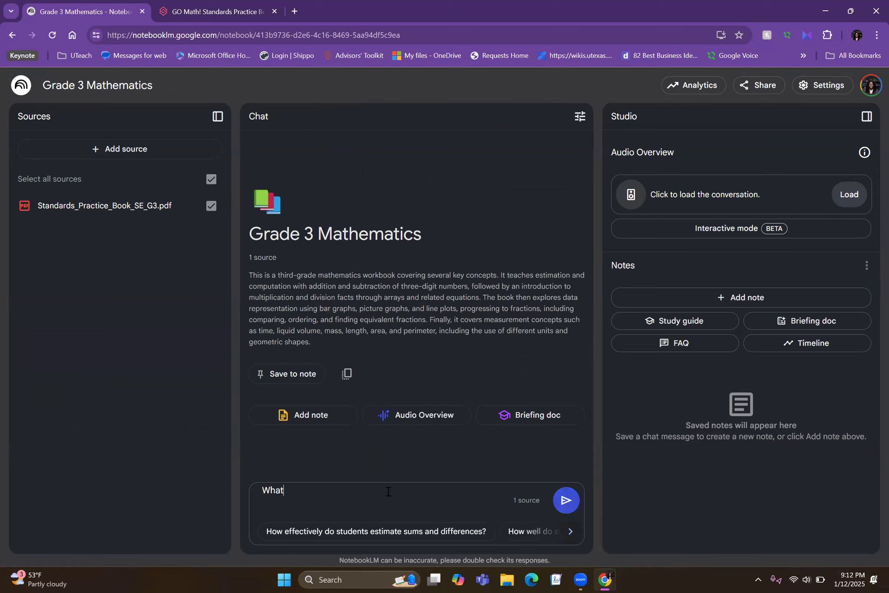
pyautogui.write(' is division')
pyautogui.press('Return')
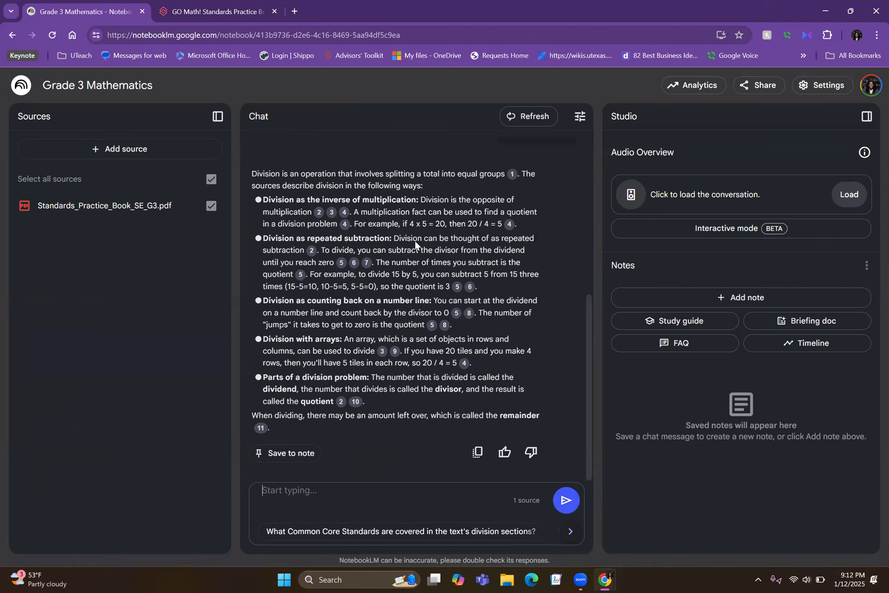
# - Check the source passages behind citations 1 and 4 of the division answer, and close the source view
pyautogui.scroll(2, 517, 230)
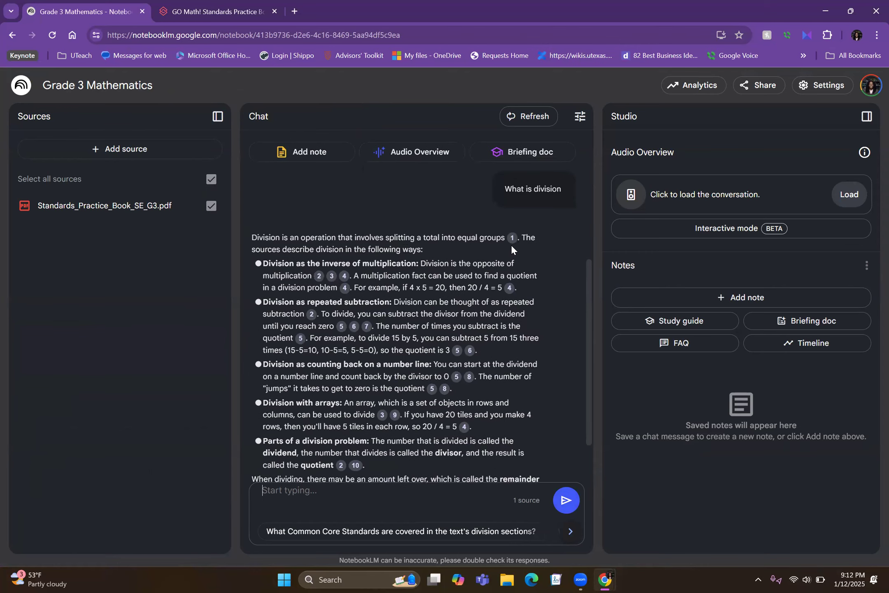
pyautogui.click(512, 237)
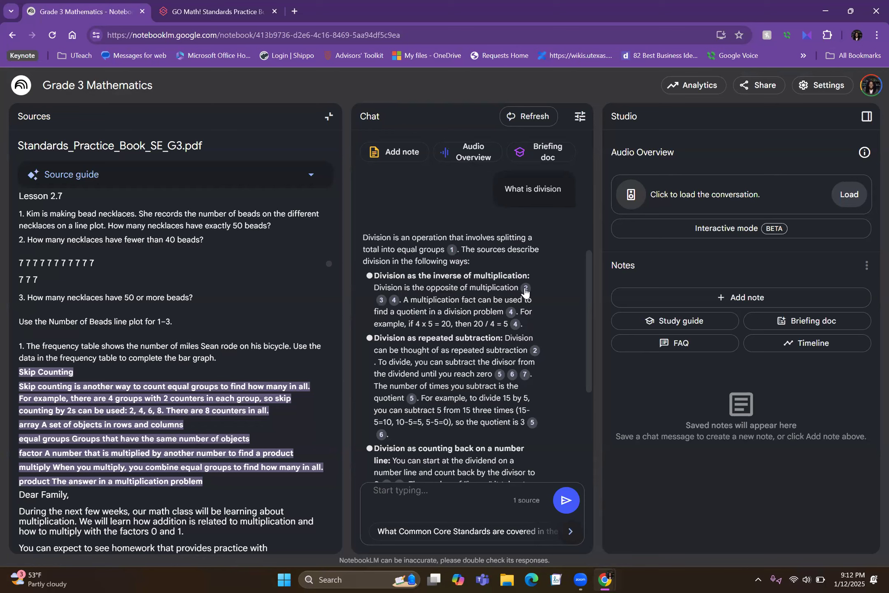
pyautogui.moveTo(525, 290)
pyautogui.moveTo(511, 316)
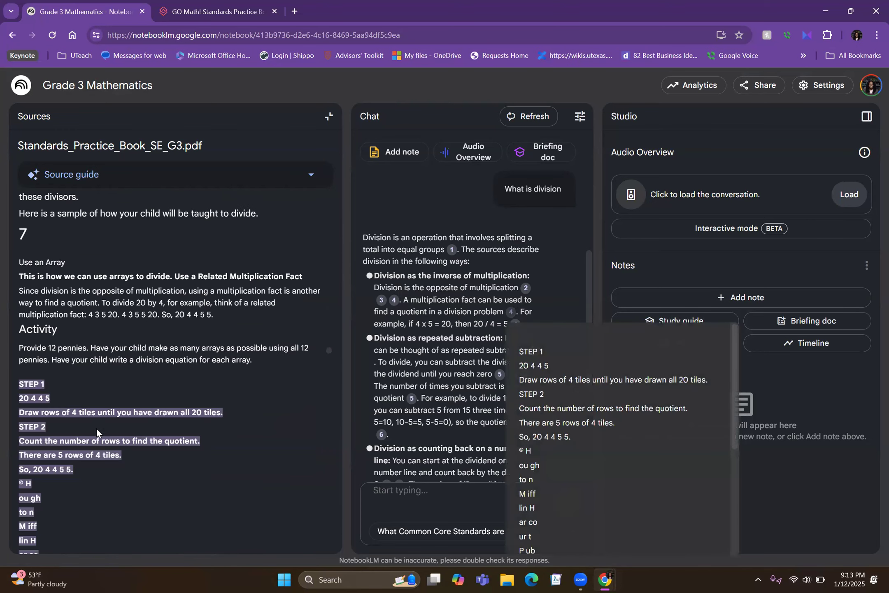
pyautogui.scroll(-2, 95, 425)
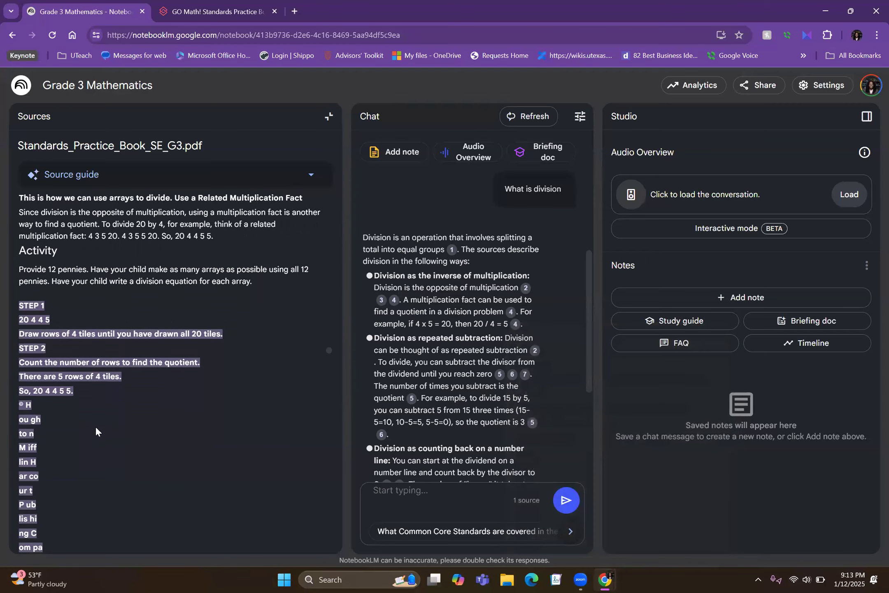
pyautogui.click(328, 116)
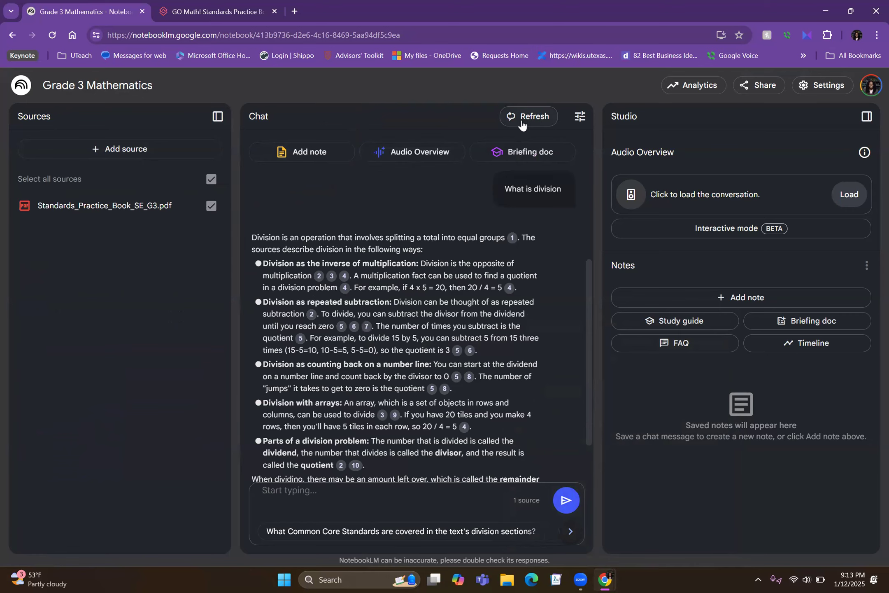
# - View the chat configuration options for conversational style and response length, closing them without changes
pyautogui.click(580, 116)
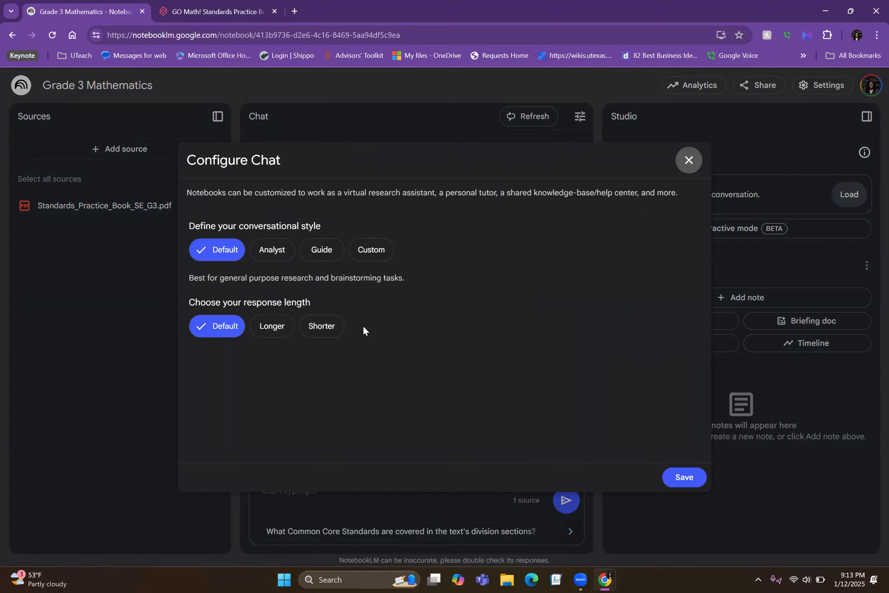
pyautogui.click(685, 156)
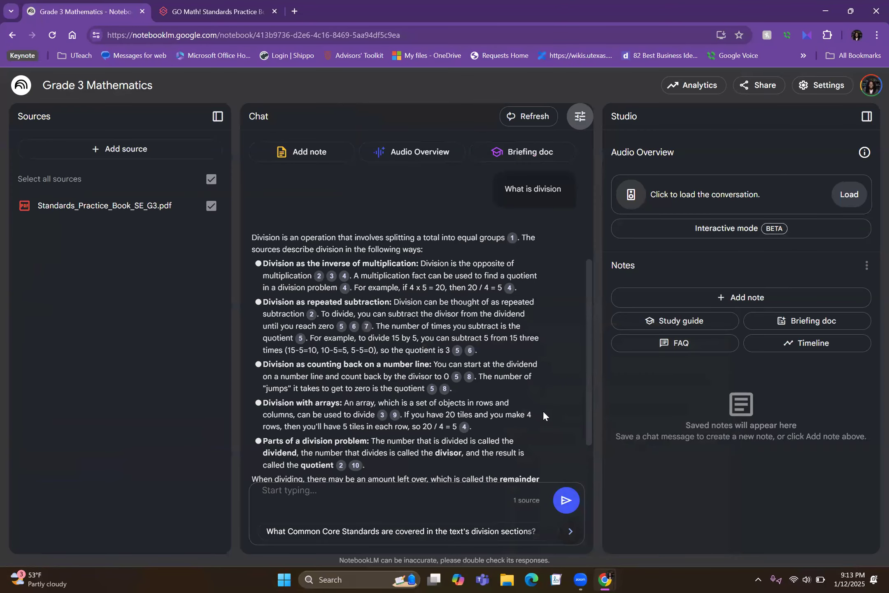
# - Return to the notebook list and open the Transformative Education Framework notebook
pyautogui.click(18, 94)
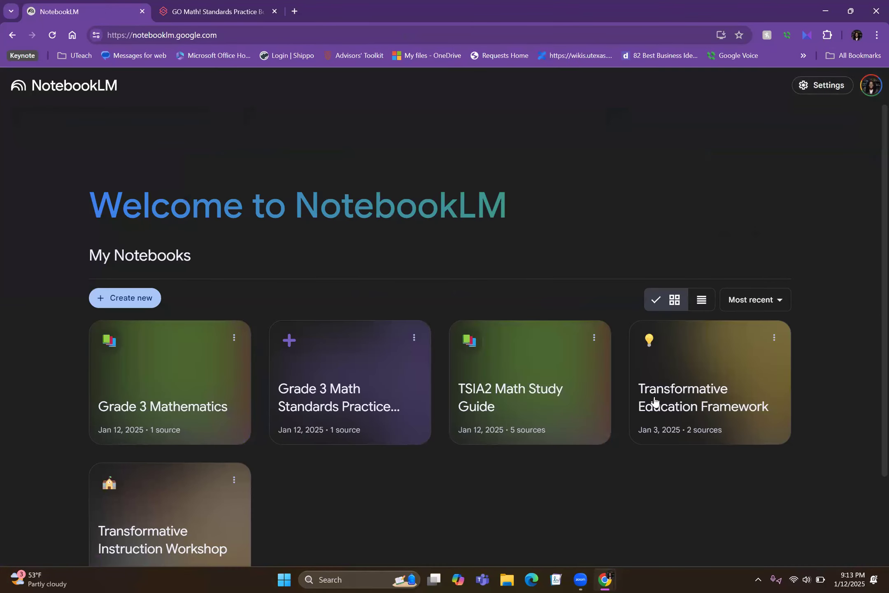
pyautogui.scroll(-2, 654, 402)
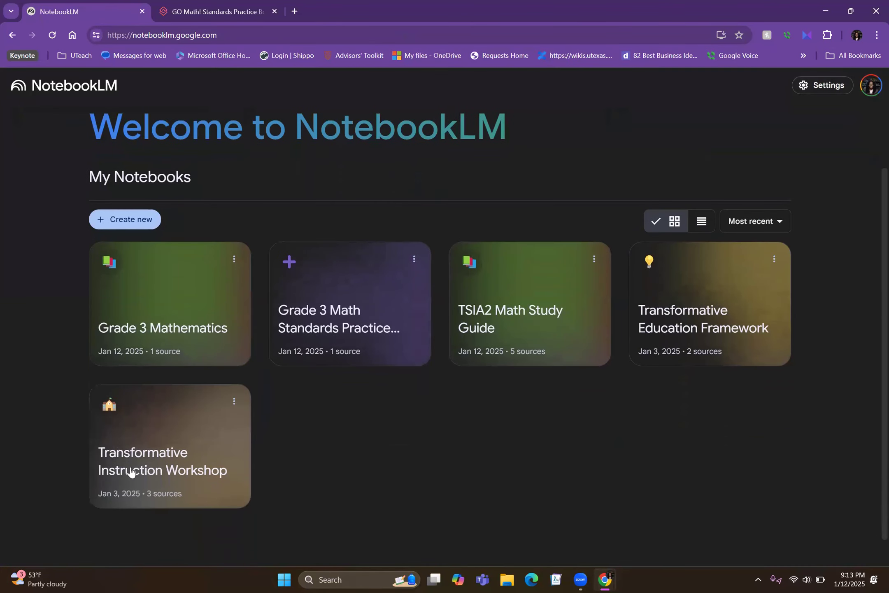
pyautogui.click(688, 278)
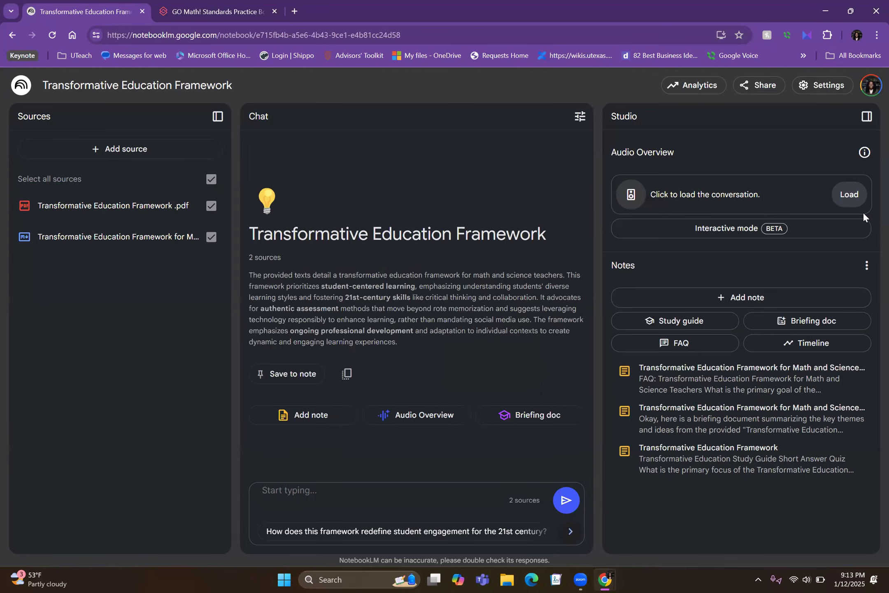
# - Load the notebook's existing audio overview, play about the first 14 seconds, and pause it
pyautogui.click(855, 191)
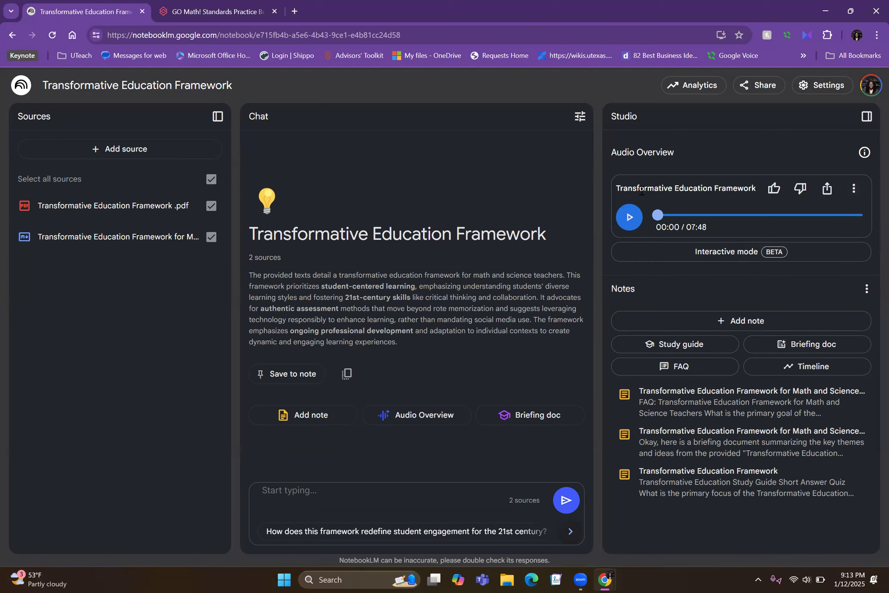
pyautogui.click(626, 224)
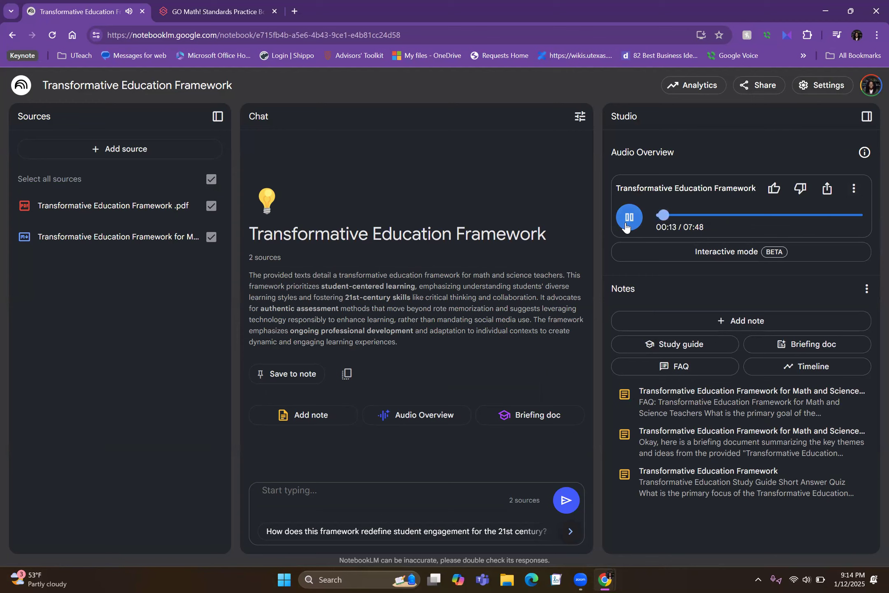
pyautogui.click(628, 219)
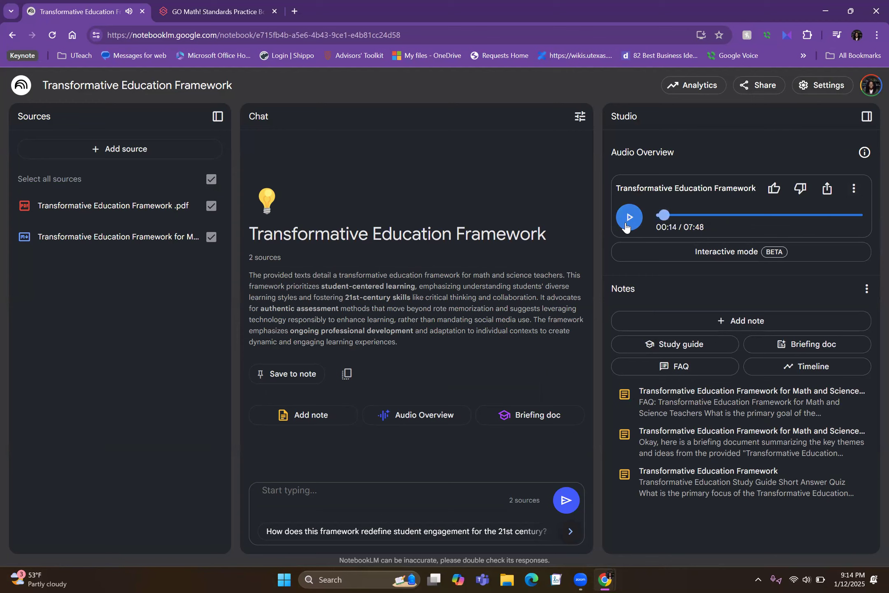